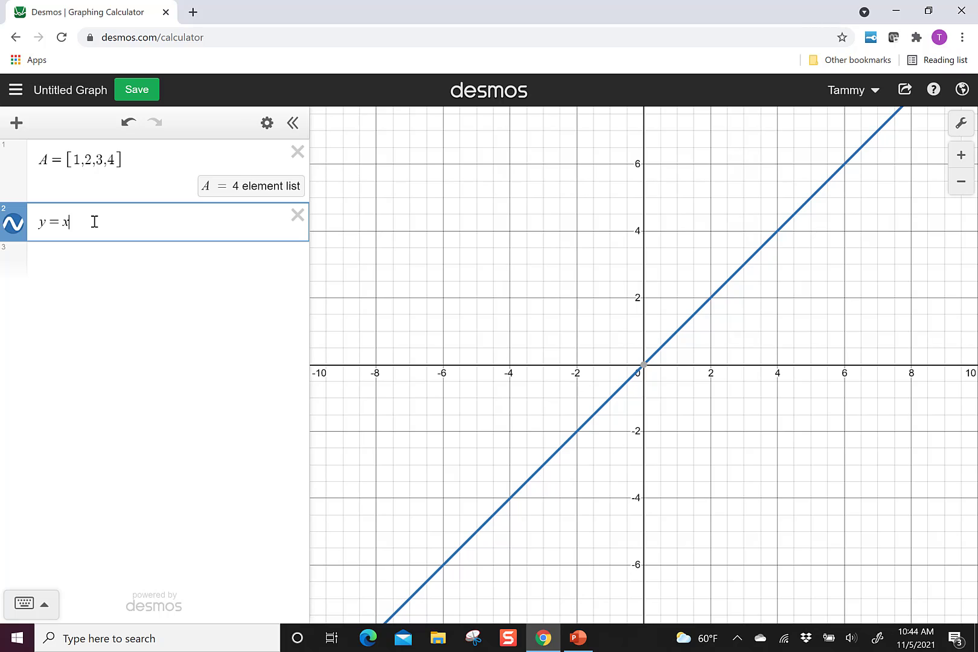
Multiply x by list A in the line equation and restrict its domain to −1 ≤ x ≤ 1
{"action": "key", "text": "Left"}
{"action": "type", "text": "A"}
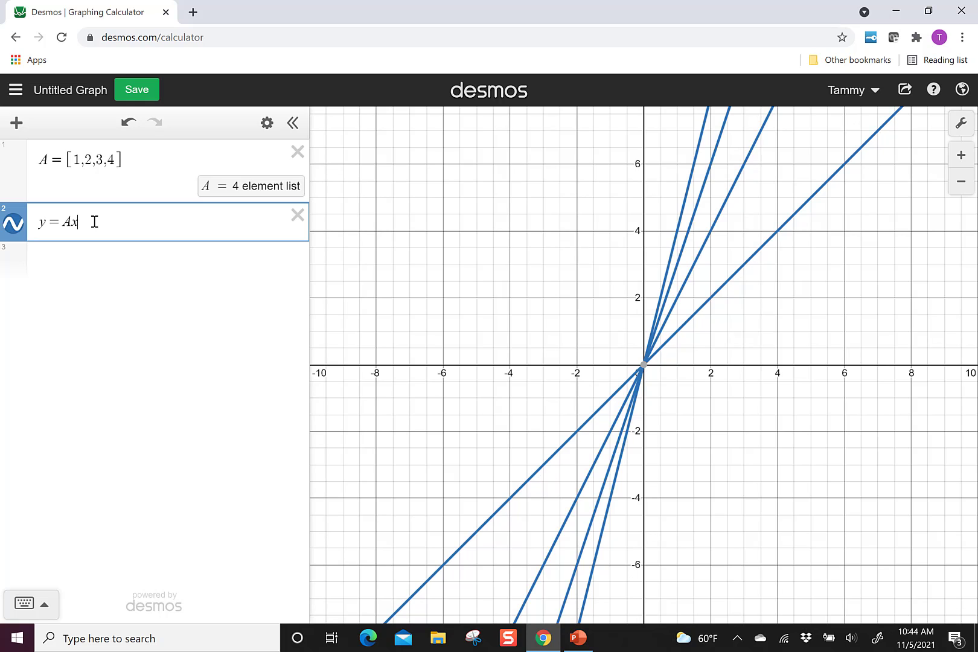
{"action": "type", "text": "{"}
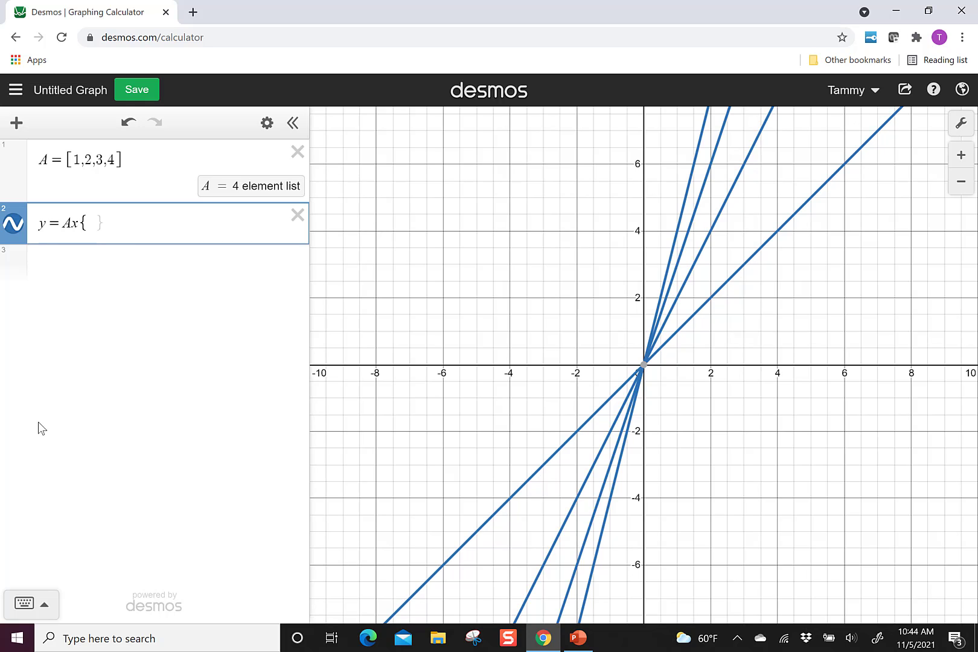
{"action": "type", "text": "-1"}
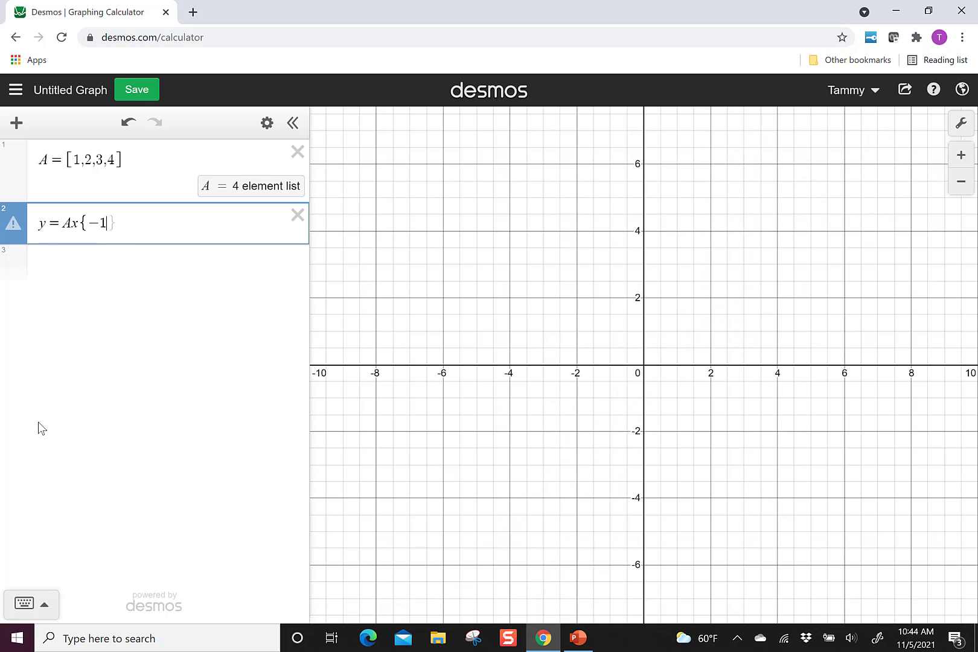
{"action": "type", "text": "<=x"}
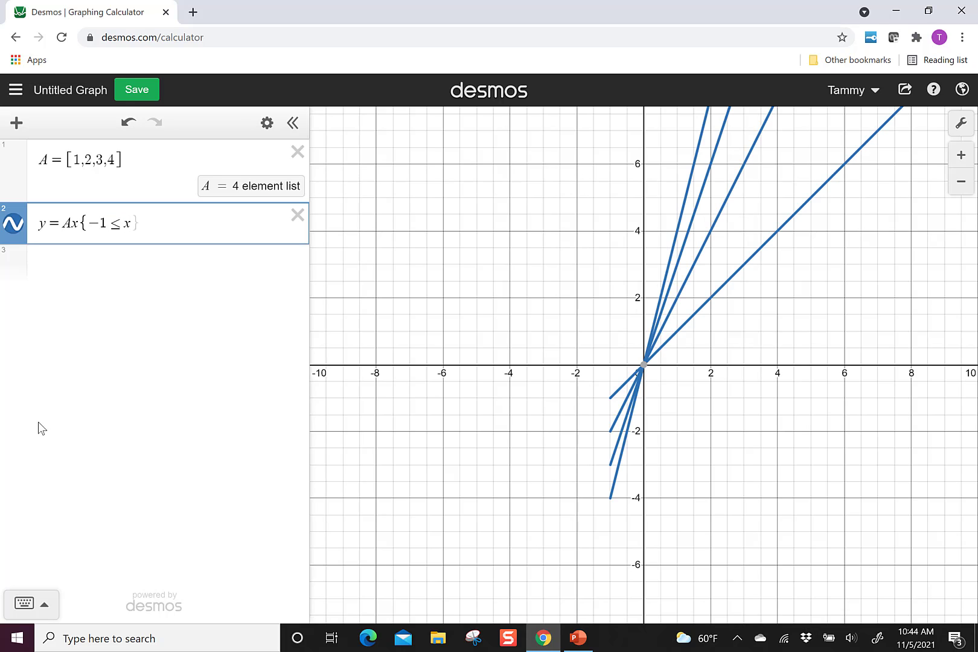
{"action": "type", "text": "<=1"}
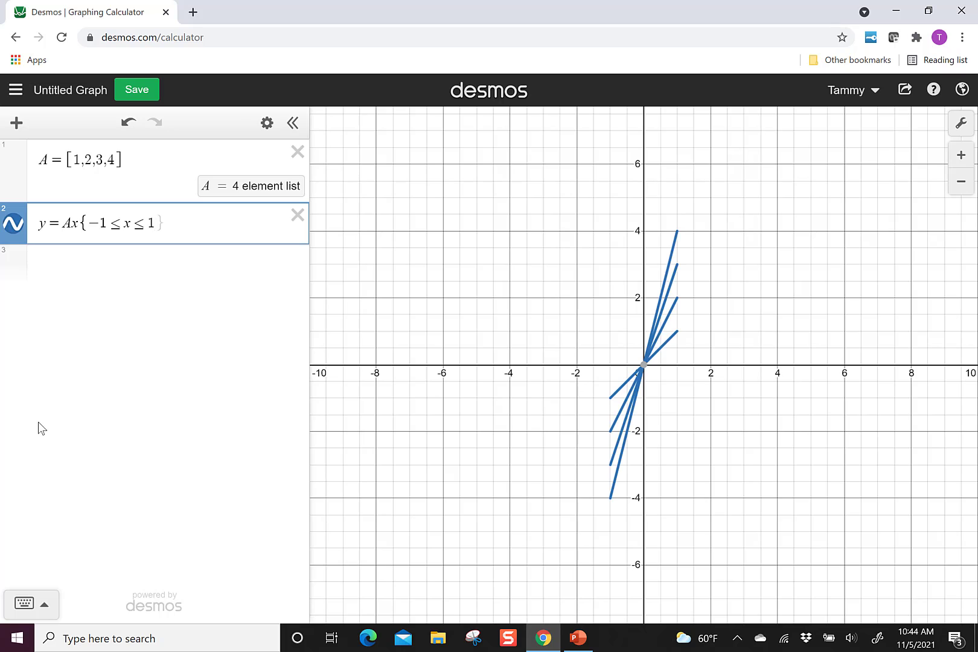
{"action": "type", "text": "}"}
Replace the domain limits of y = Ax with list values so the restriction reads −A ≤ x ≤ A
{"action": "key", "text": "Left"}
{"action": "key", "text": "Left"}
{"action": "key", "text": "Left"}
{"action": "key", "text": "Left"}
{"action": "key", "text": "Left"}
{"action": "key", "text": "BackSpace"}
{"action": "type", "text": "A"}
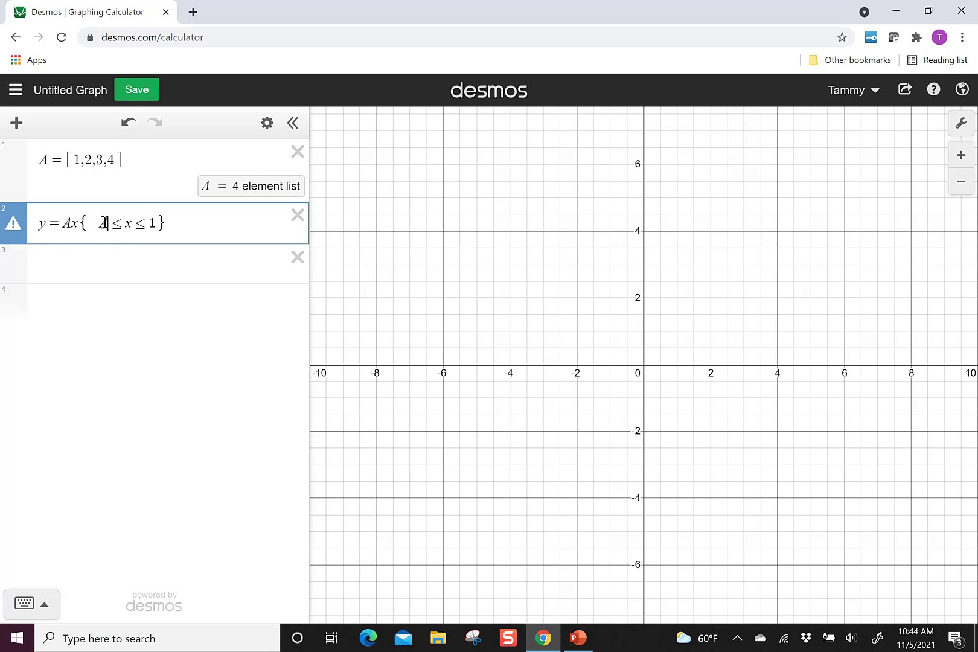
{"action": "key", "text": "Right"}
{"action": "key", "text": "Right"}
{"action": "key", "text": "Right"}
{"action": "key", "text": "Right"}
{"action": "key", "text": "Right"}
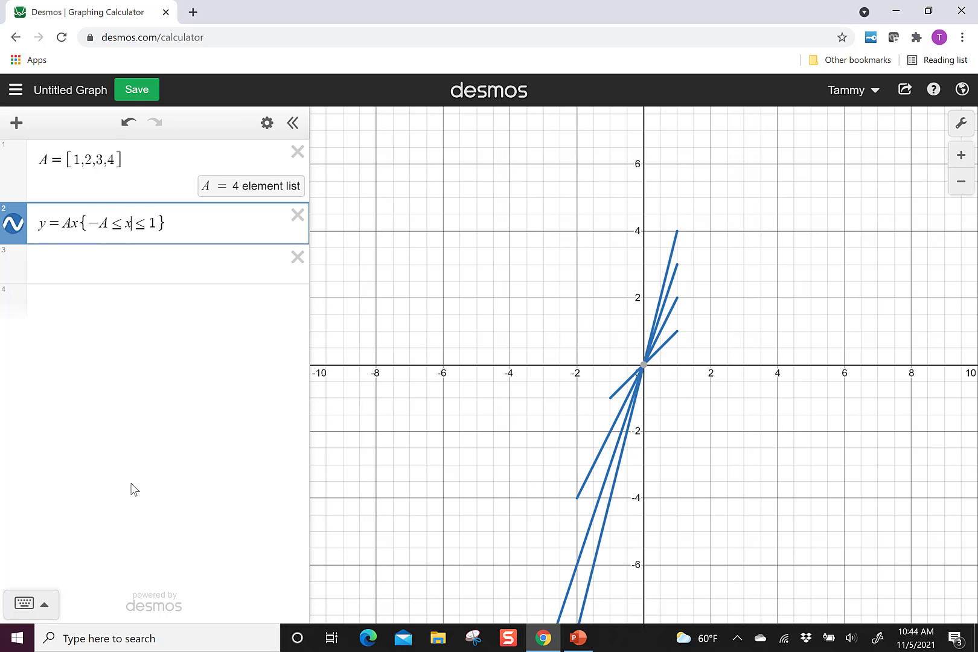
{"action": "key", "text": "Left"}
{"action": "key", "text": "BackSpace"}
{"action": "type", "text": "A"}
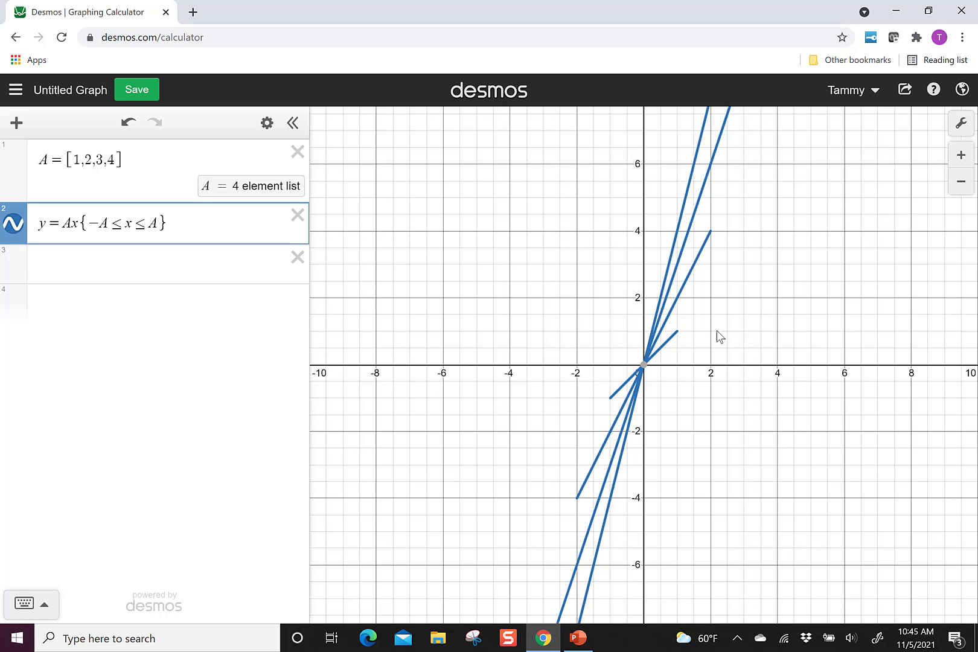
{"action": "scroll", "coordinate": [779, 374], "scroll_direction": "down", "scroll_amount": 1}
{"action": "scroll", "coordinate": [791, 383], "scroll_direction": "down", "scroll_amount": 1}
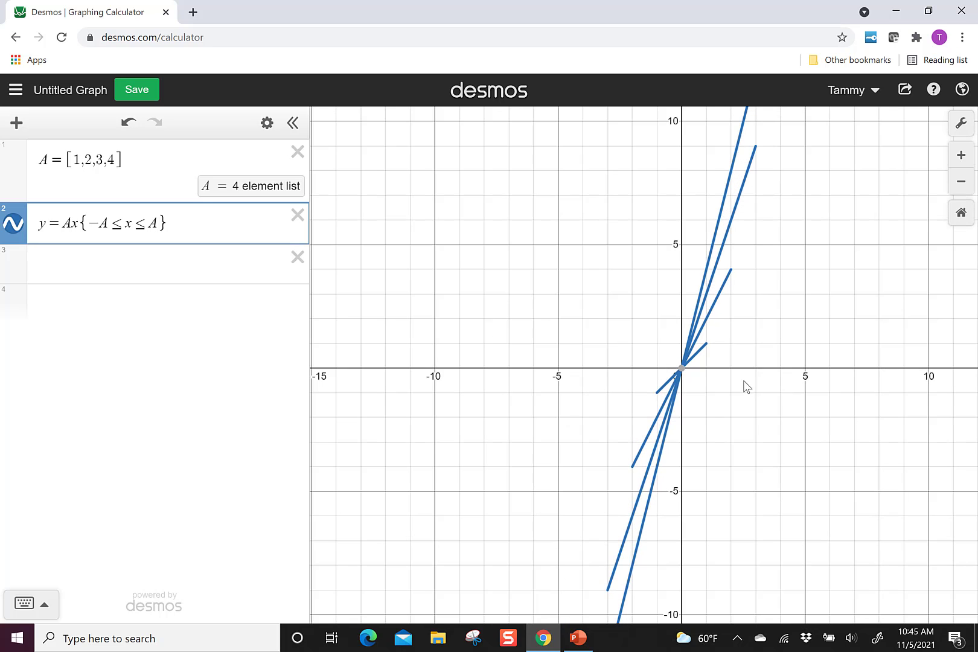
{"action": "scroll", "coordinate": [746, 387], "scroll_direction": "down", "scroll_amount": 1}
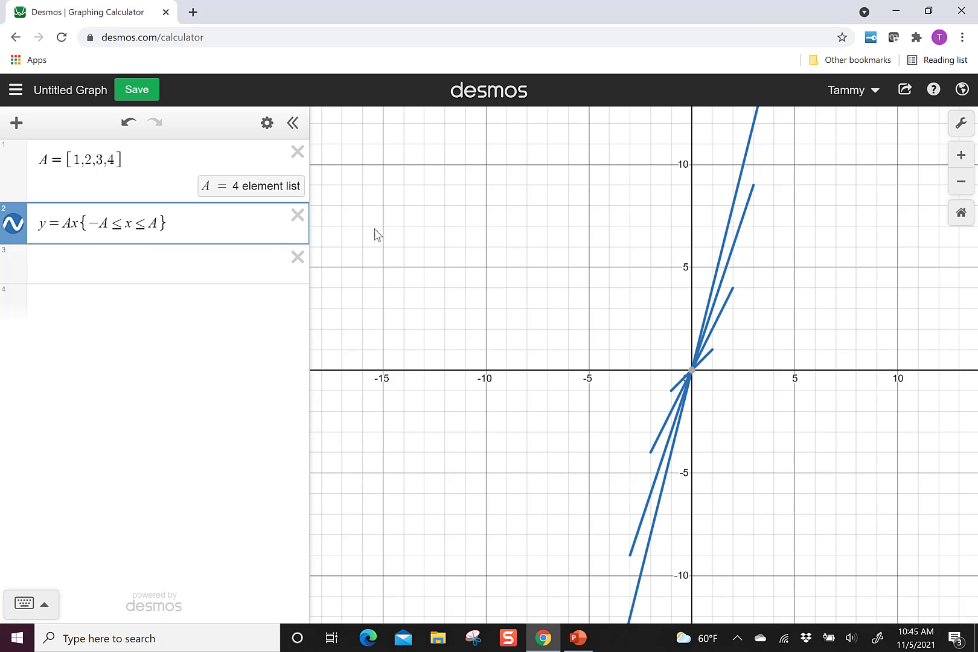
Hide the graph of y = Ax and define a list B = [2,4...12] in the third expression
{"action": "left_click", "coordinate": [131, 279]}
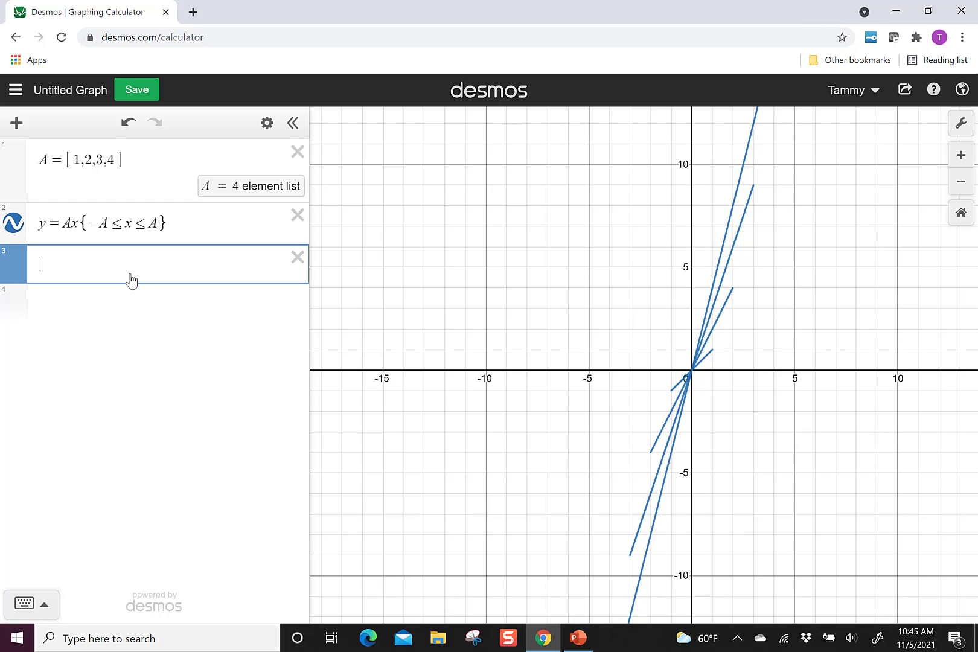
{"action": "left_click", "coordinate": [14, 222]}
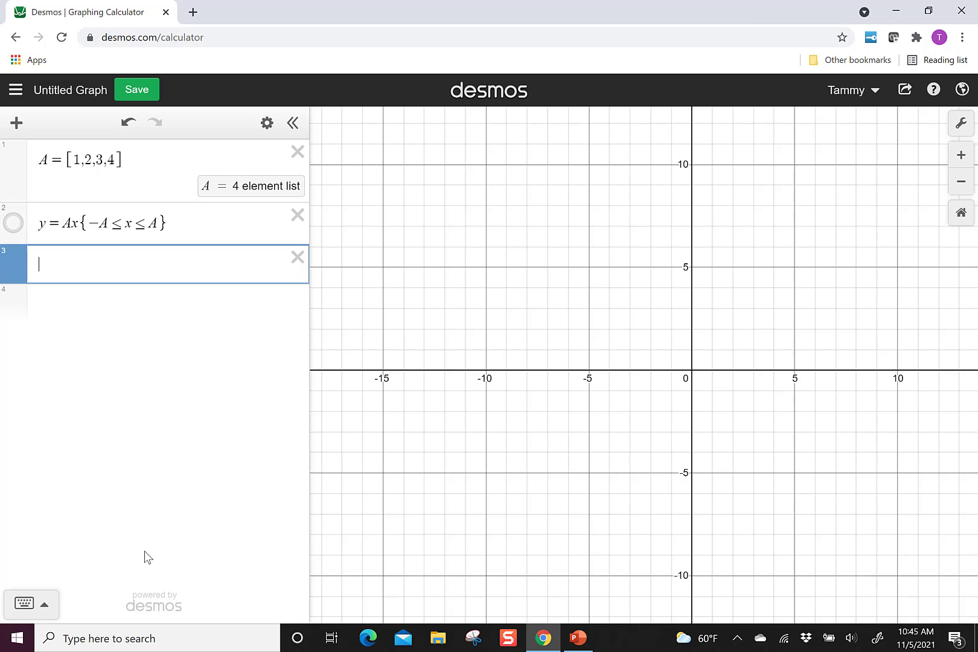
{"action": "type", "text": "B"}
{"action": "type", "text": "=["}
{"action": "type", "text": "2,4"}
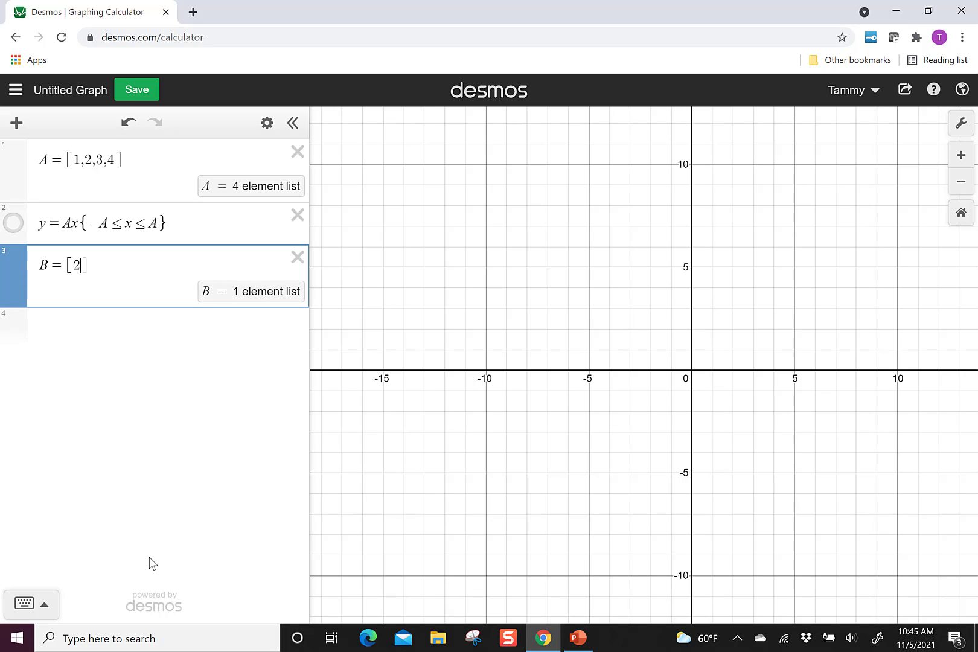
{"action": "type", "text": "...12]"}
Graph concentric circles from list B with the equation x² + y² = B² in the fourth expression
{"action": "left_click", "coordinate": [154, 341]}
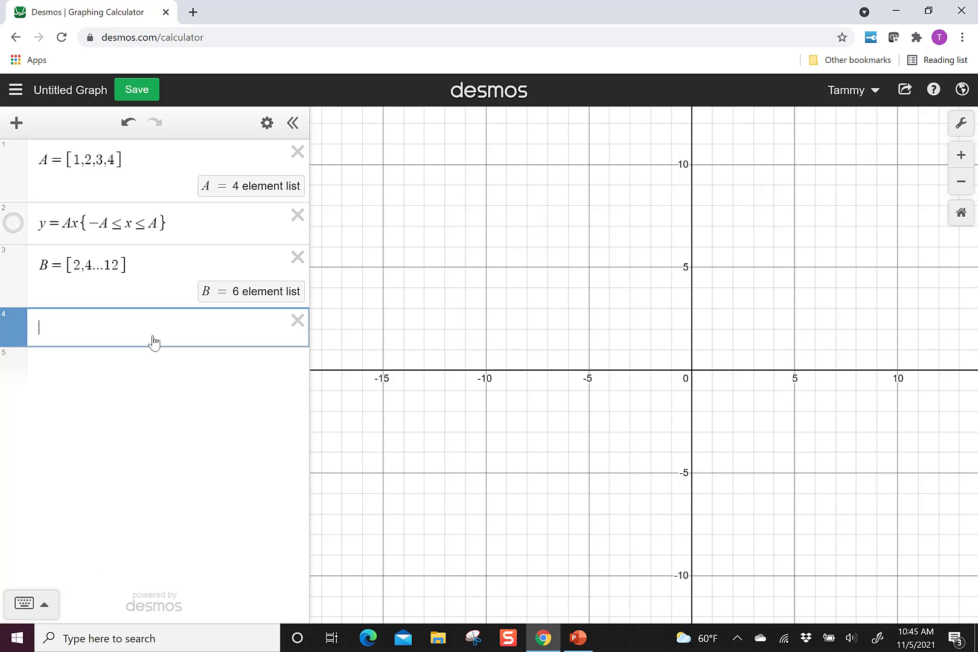
{"action": "type", "text": "x"}
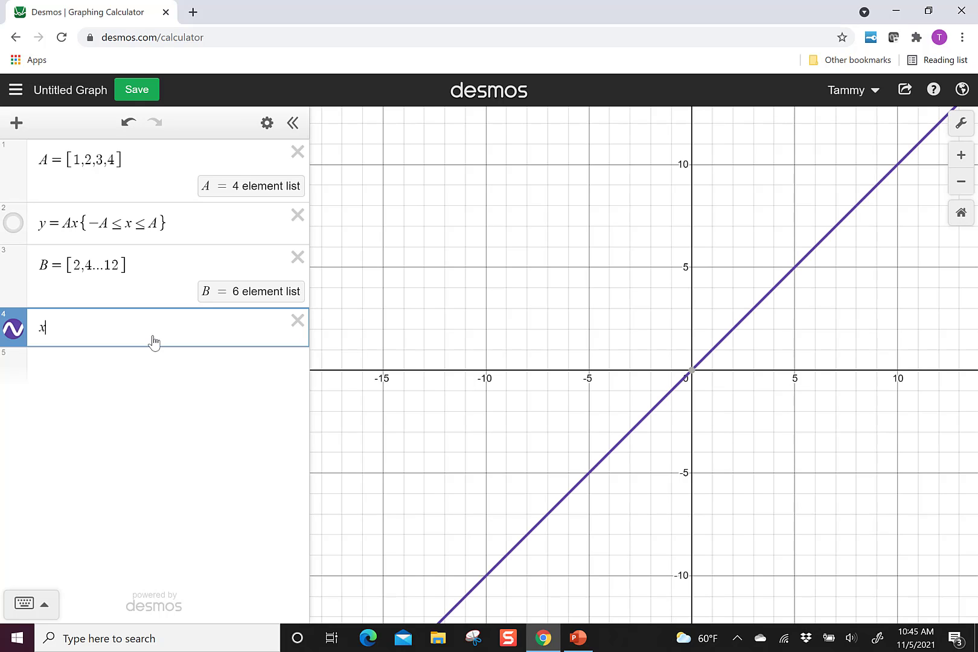
{"action": "type", "text": "^2"}
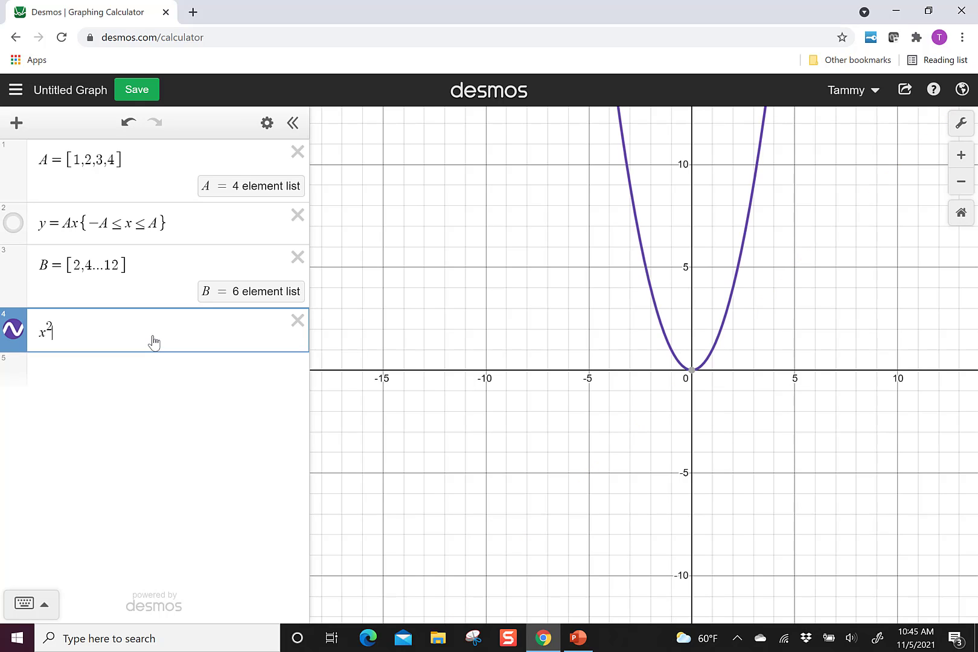
{"action": "type", "text": "+y"}
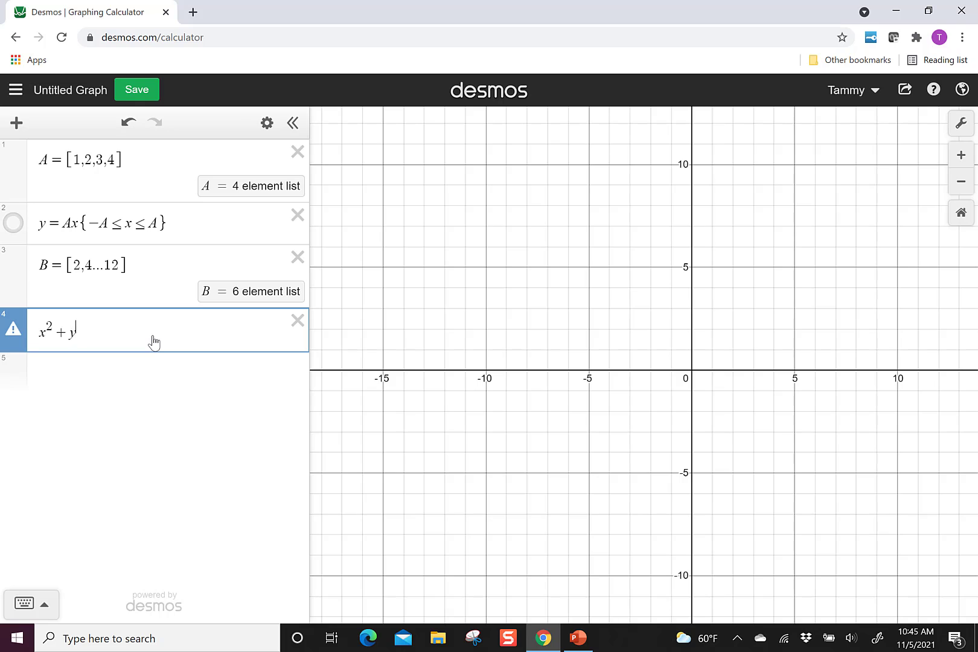
{"action": "type", "text": "^2=B"}
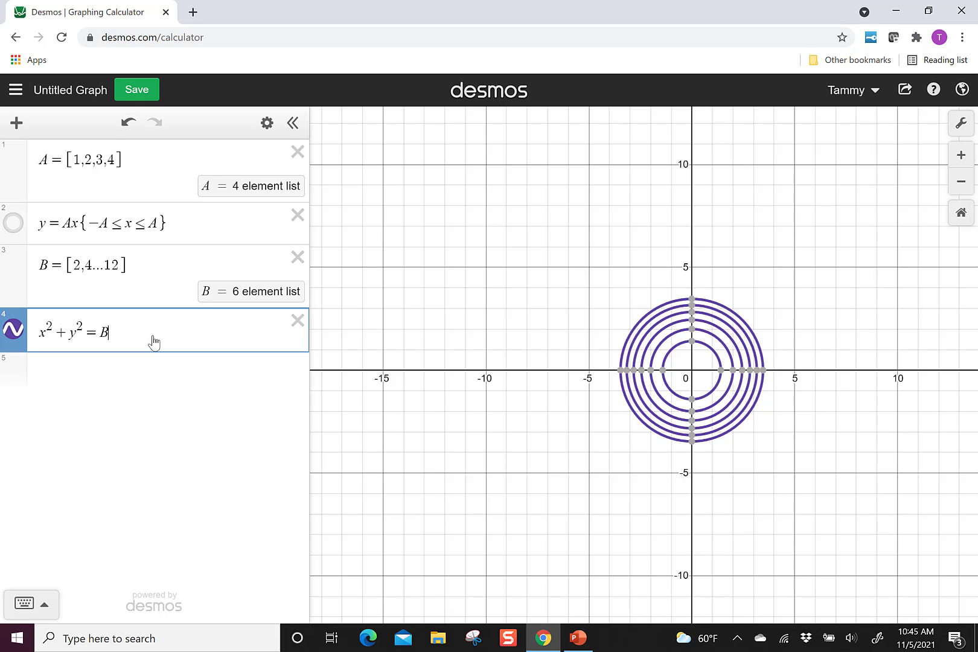
{"action": "type", "text": "^2"}
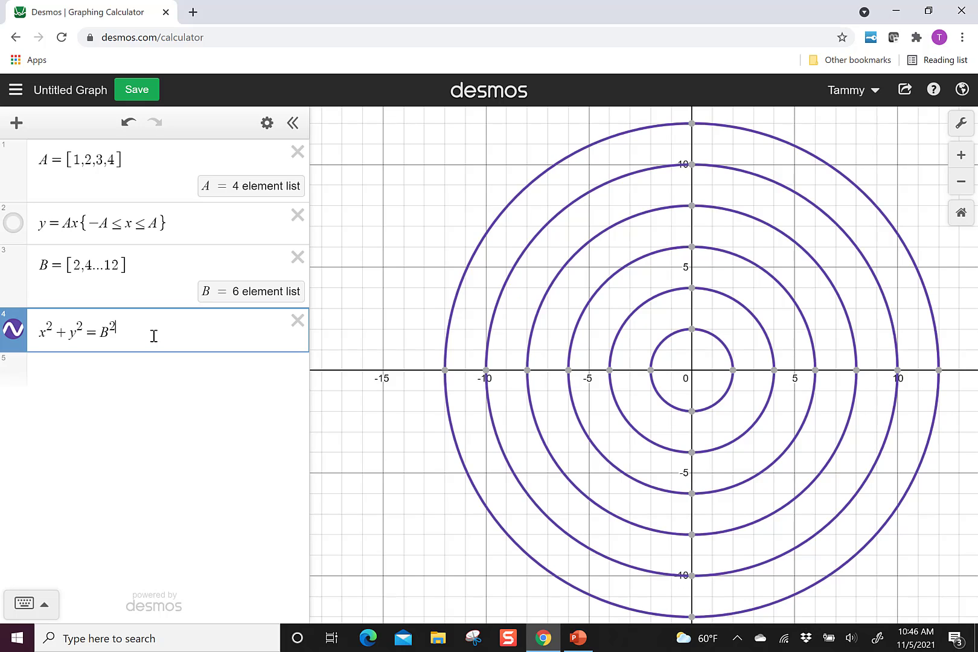
Hide the circles and define a list C = [−.6,−.4....6] in the fifth expression
{"action": "left_click", "coordinate": [13, 330]}
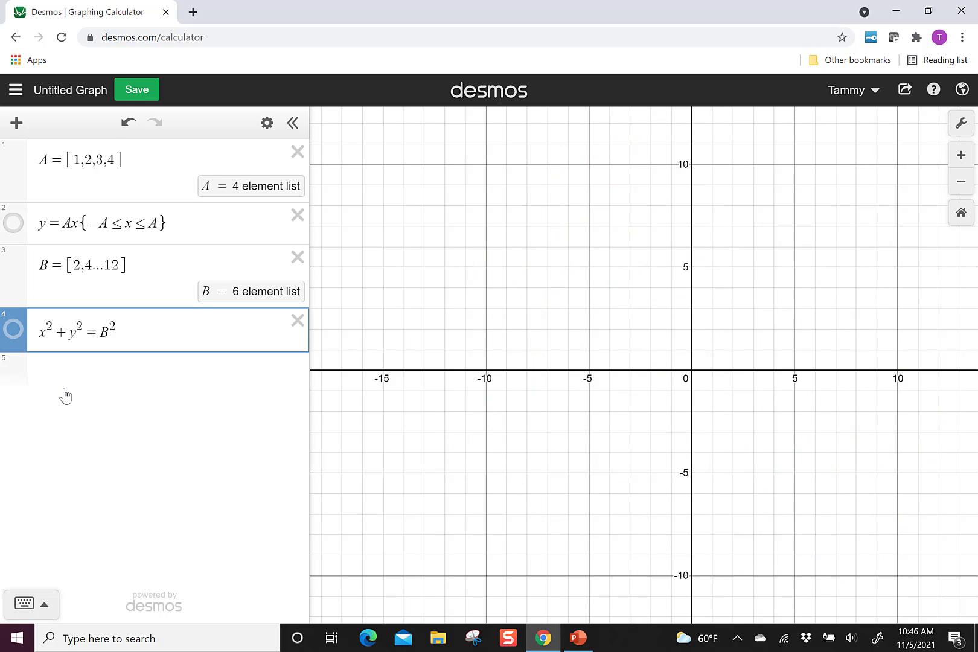
{"action": "left_click", "coordinate": [65, 395]}
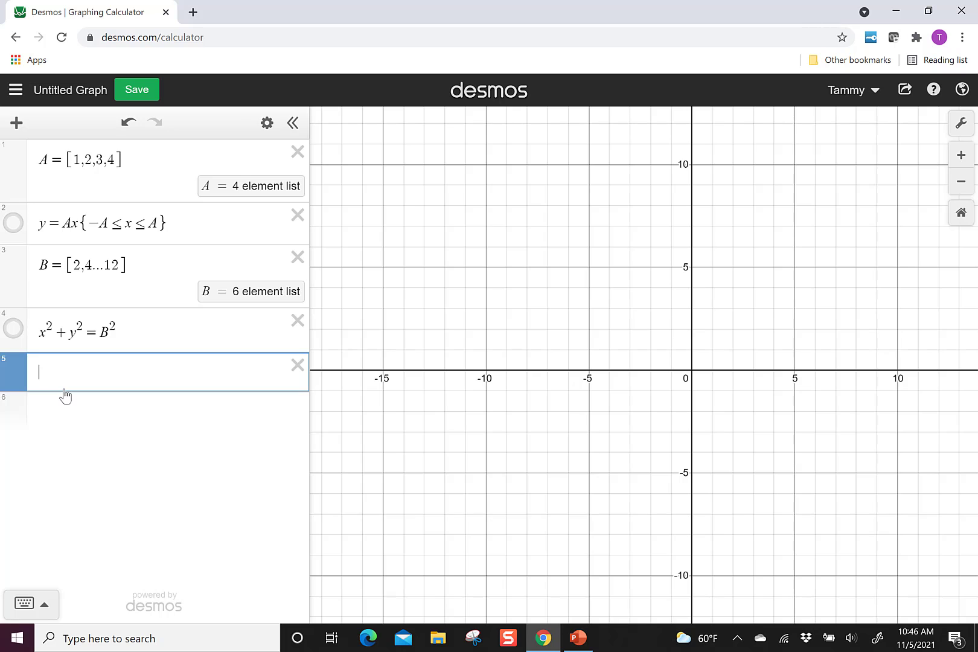
{"action": "type", "text": "C=[-"}
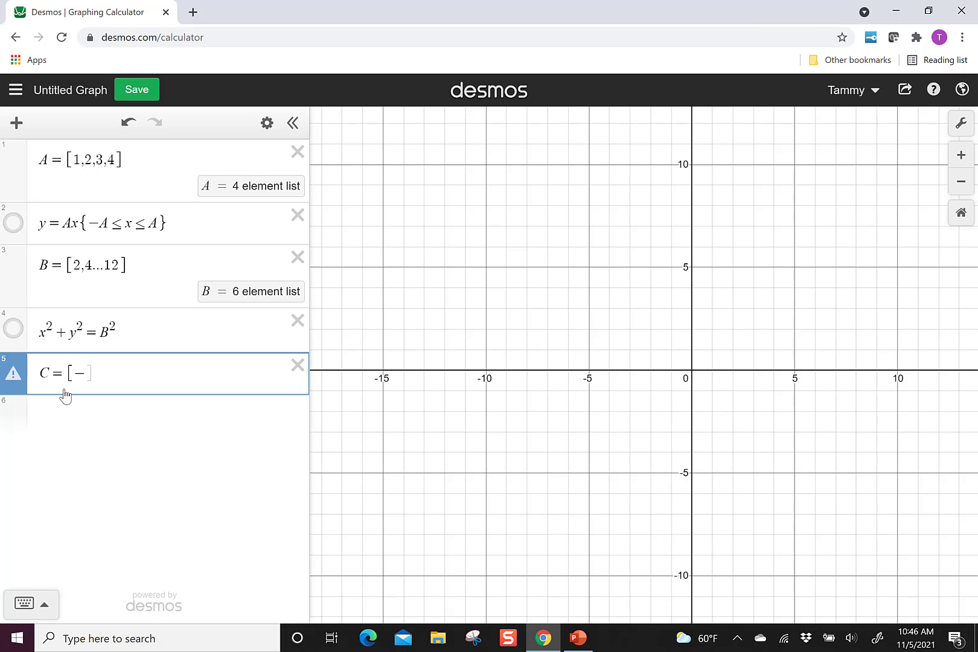
{"action": "type", "text": ".6,="}
{"action": "key", "text": "BackSpace"}
{"action": "type", "text": "-.4"}
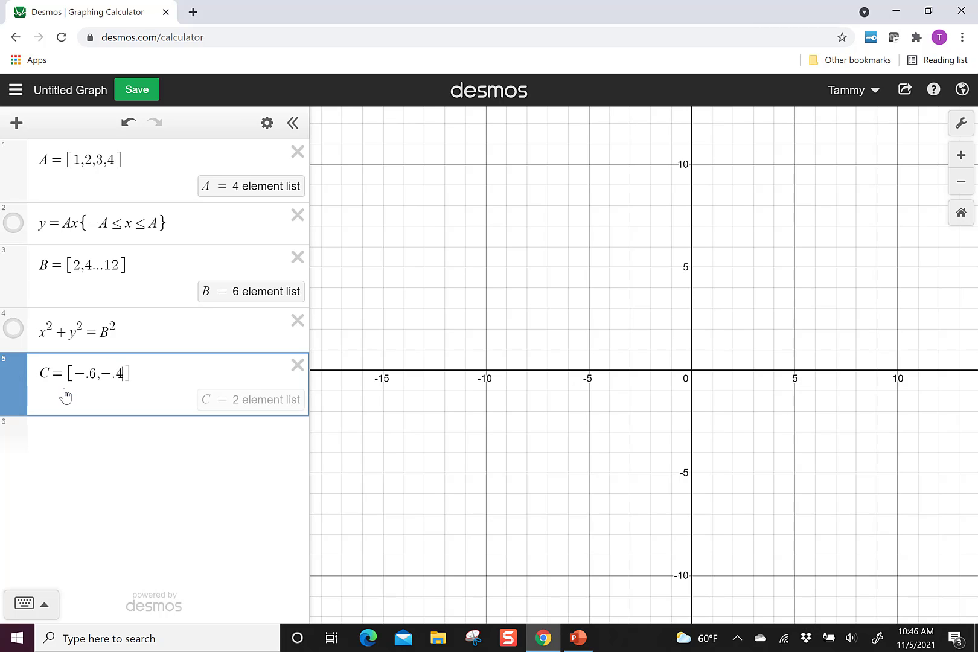
{"action": "type", "text": ".."}
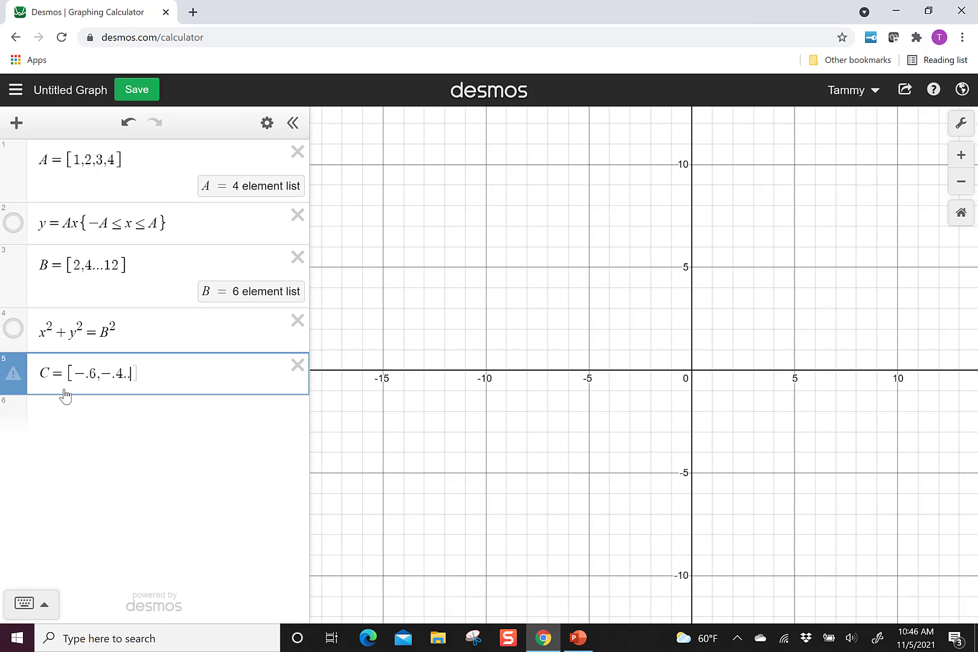
{"action": "type", "text": "."}
{"action": "type", "text": ".6"}
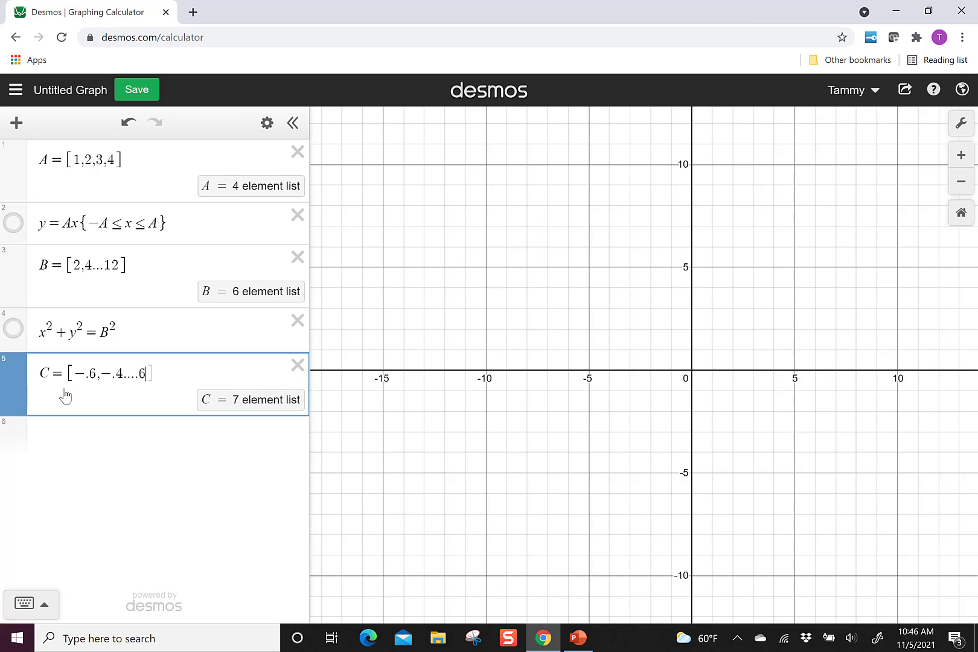
{"action": "type", "text": "]"}
{"action": "key", "text": "Return"}
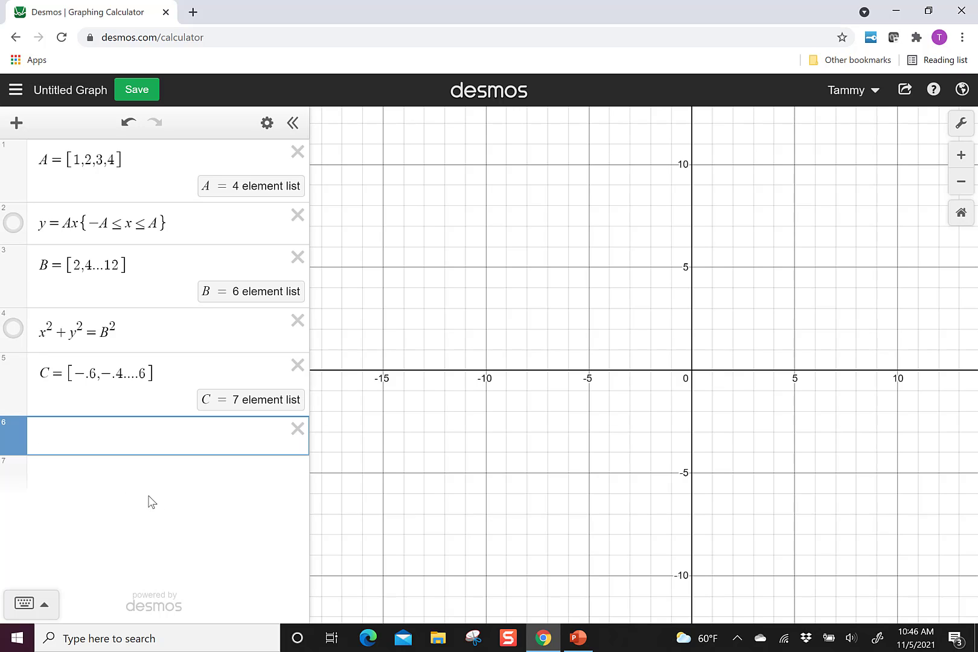
Graph the function f(x) = A sin x in the sixth expression using list A
{"action": "type", "text": "y=C"}
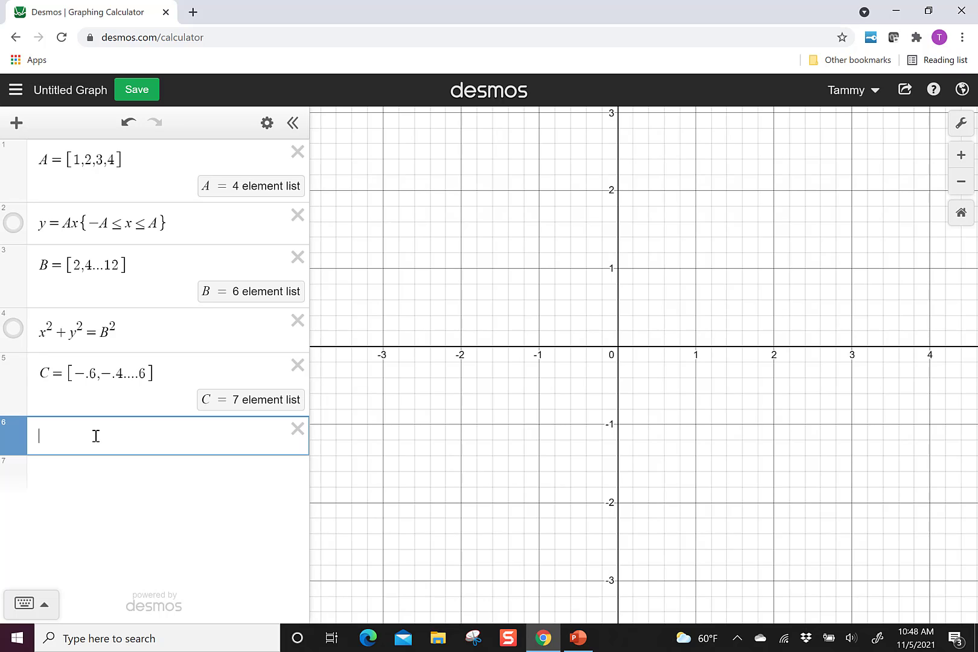
{"action": "type", "text": "f(x) "}
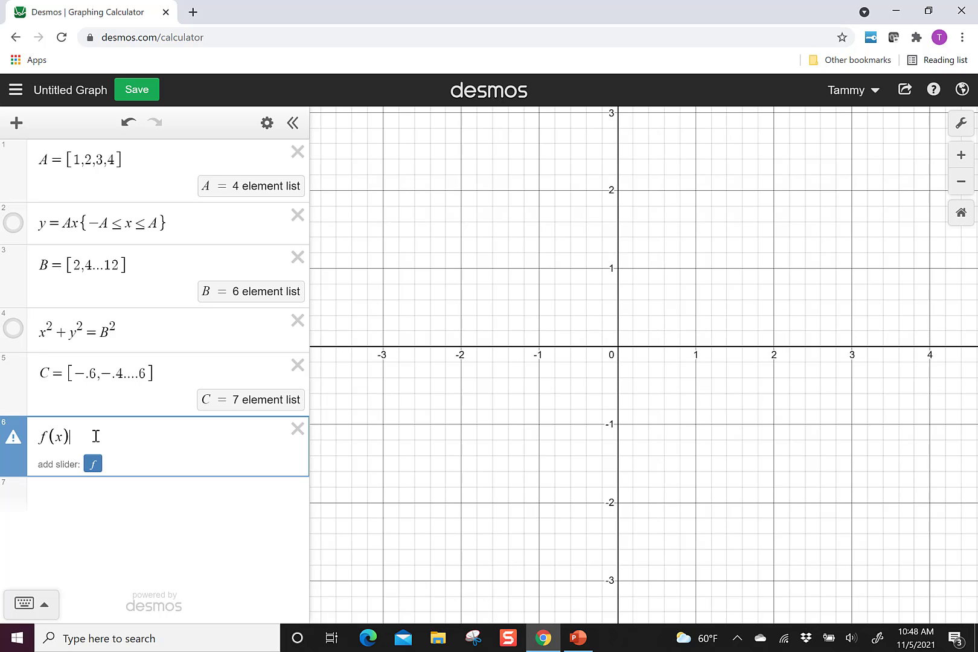
{"action": "type", "text": "="}
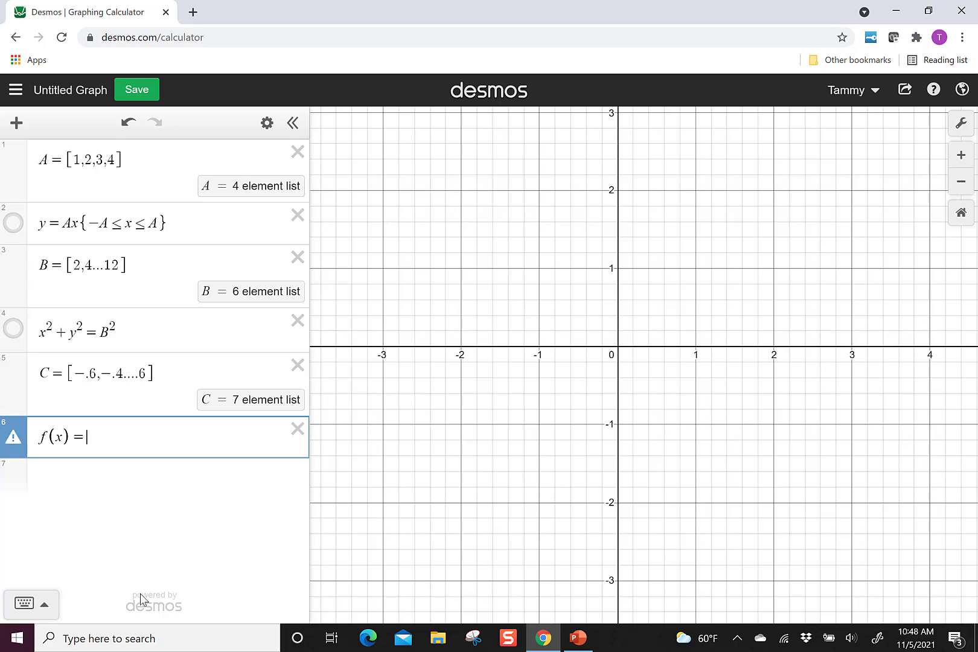
{"action": "type", "text": "A "}
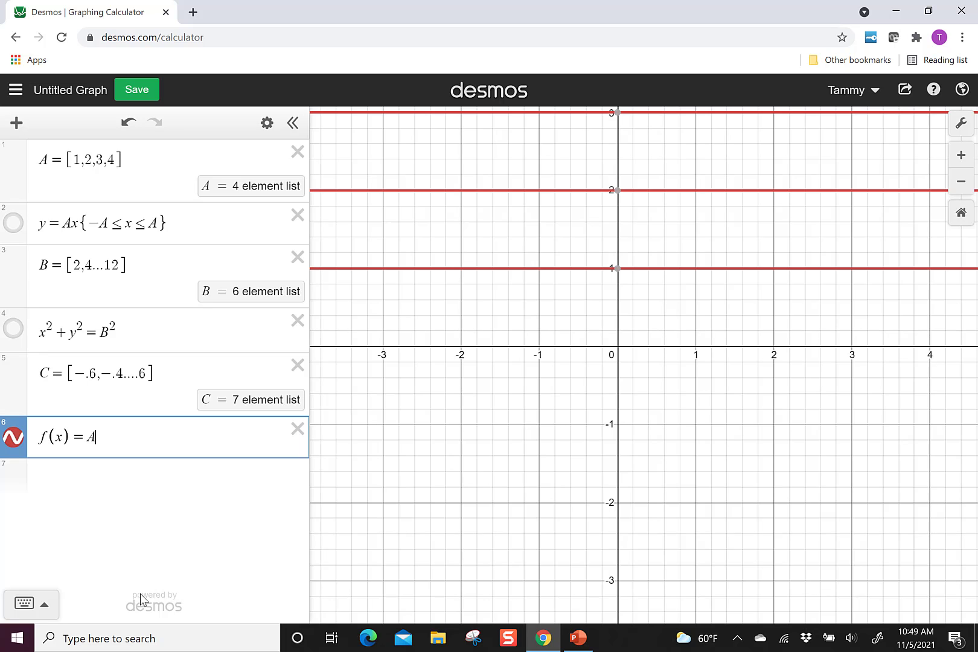
{"action": "type", "text": "sin x"}
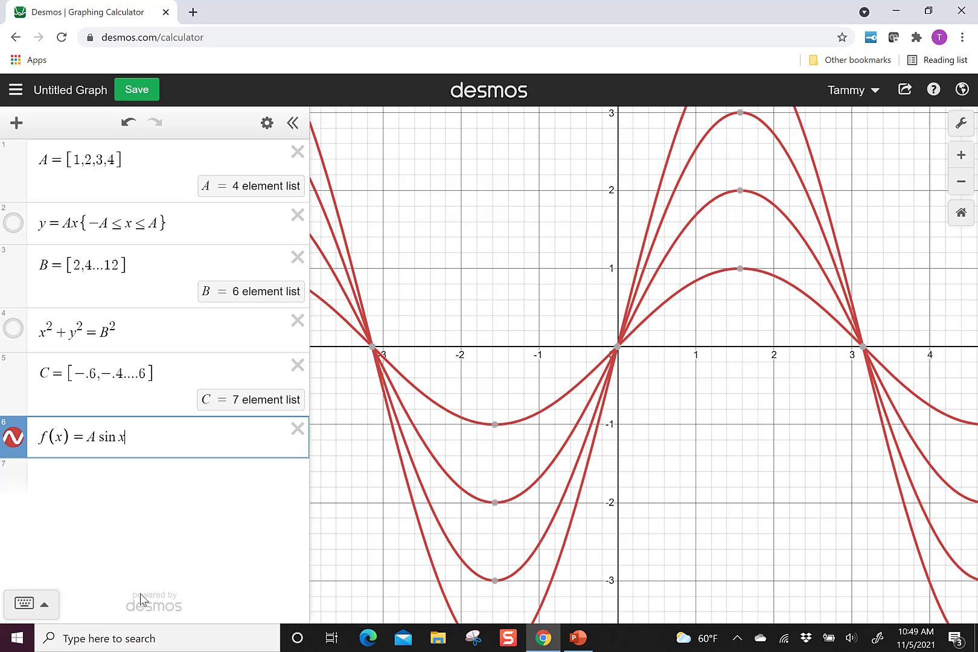
{"action": "scroll", "coordinate": [815, 415], "scroll_direction": "down", "scroll_amount": 3}
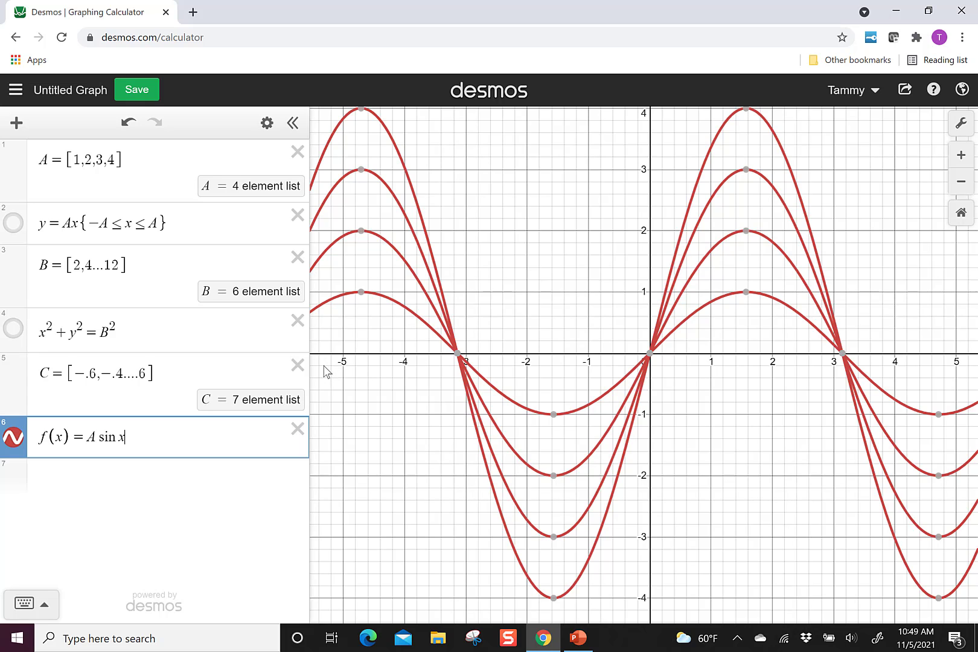
Add a vertical shift of A to the sine function so it reads f(x) = A sin x + A
{"action": "type", "text": "+ "}
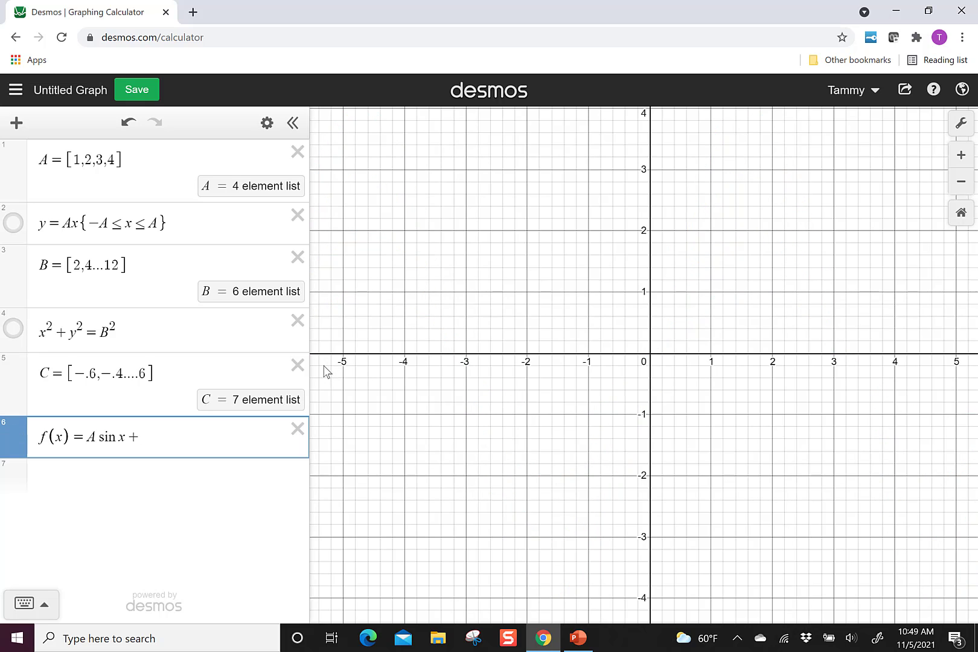
{"action": "type", "text": "A"}
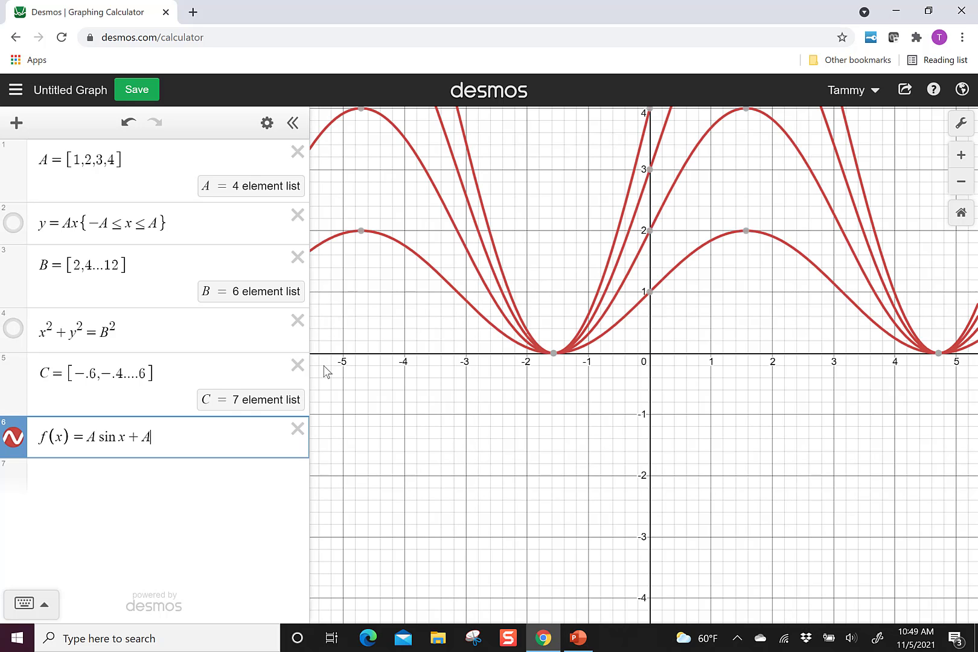
{"action": "scroll", "coordinate": [710, 491], "scroll_direction": "down", "scroll_amount": 5}
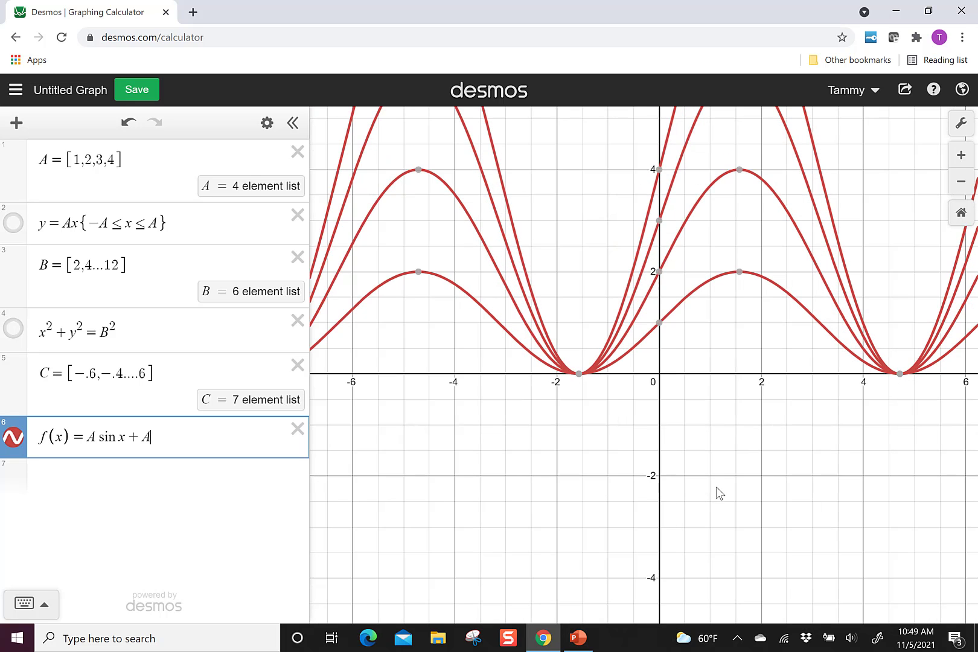
Examine the family of vertically shifted sine curves at several scales, comparing their peaks and shared minimum points
{"action": "scroll", "coordinate": [706, 496], "scroll_direction": "down", "scroll_amount": 2}
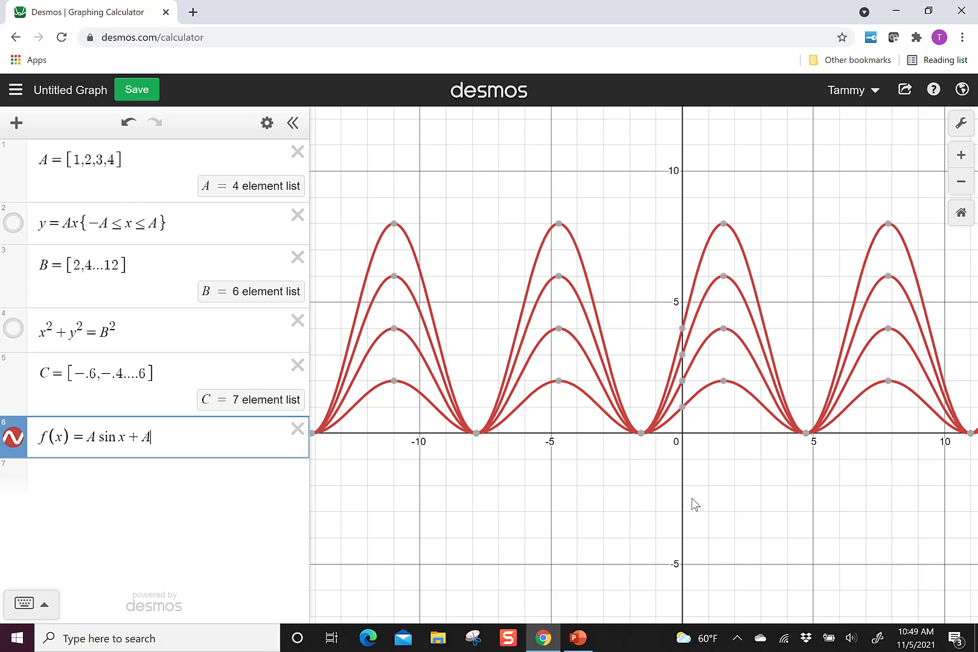
{"action": "scroll", "coordinate": [648, 485], "scroll_direction": "down", "scroll_amount": 2}
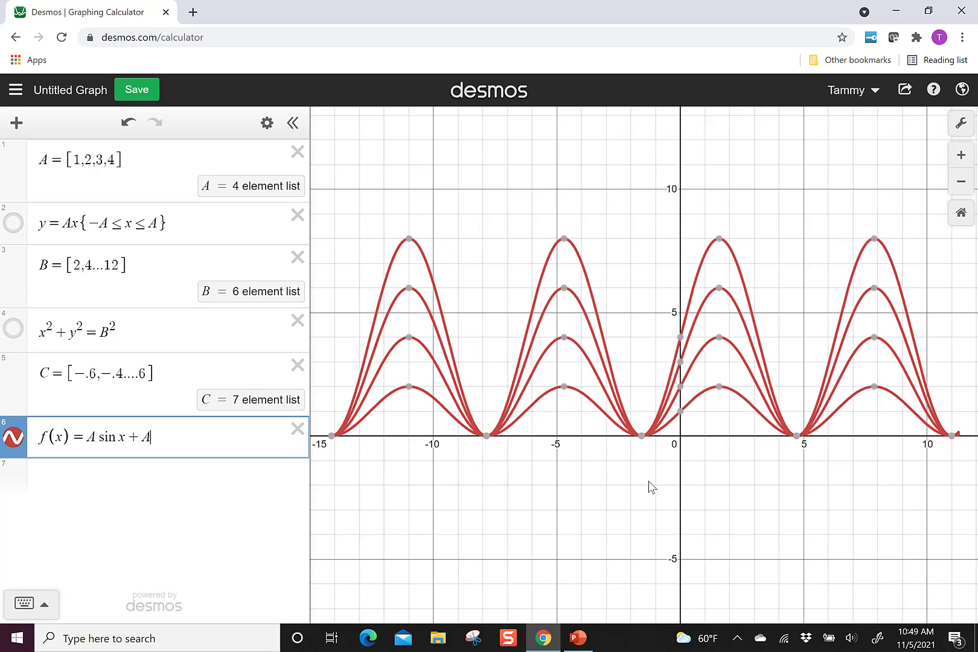
{"action": "scroll", "coordinate": [647, 488], "scroll_direction": "up", "scroll_amount": 3}
{"action": "scroll", "coordinate": [648, 487], "scroll_direction": "up", "scroll_amount": 5}
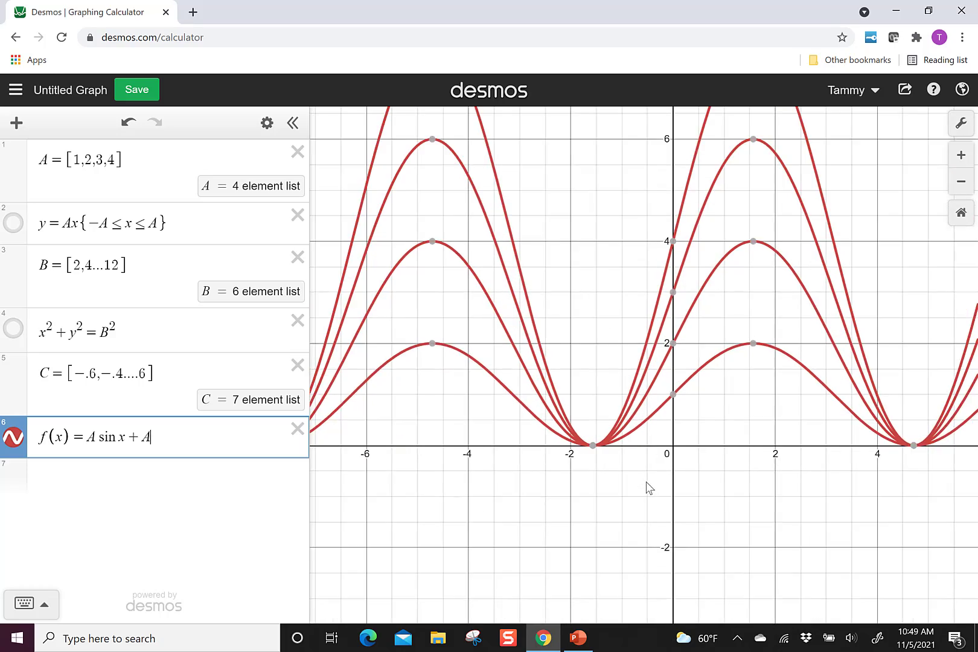
{"action": "scroll", "coordinate": [648, 487], "scroll_direction": "down", "scroll_amount": 3}
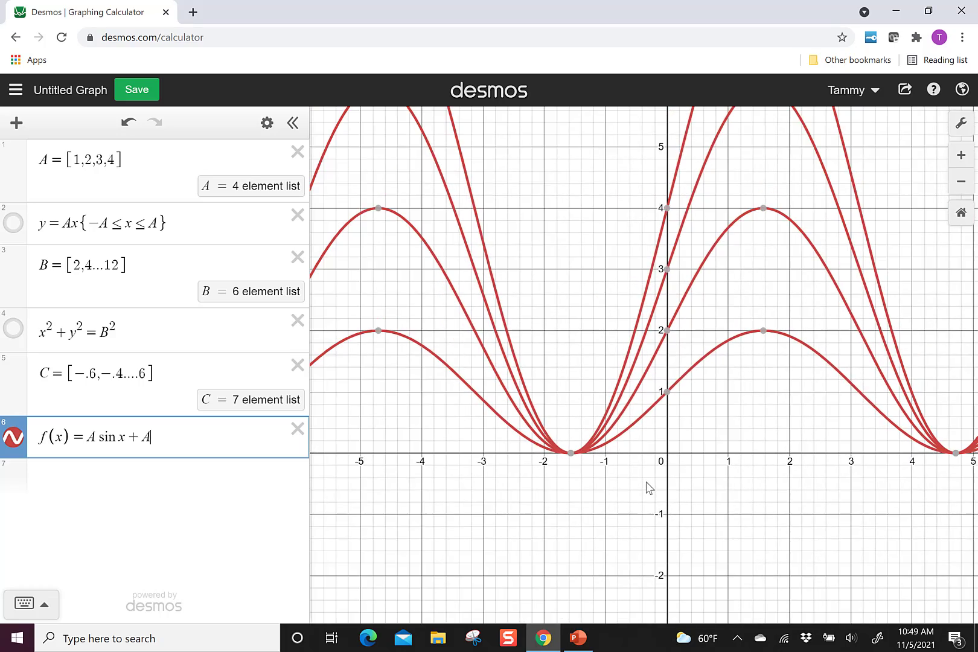
{"action": "scroll", "coordinate": [648, 487], "scroll_direction": "up", "scroll_amount": 2}
{"action": "scroll", "coordinate": [648, 488], "scroll_direction": "down", "scroll_amount": 5}
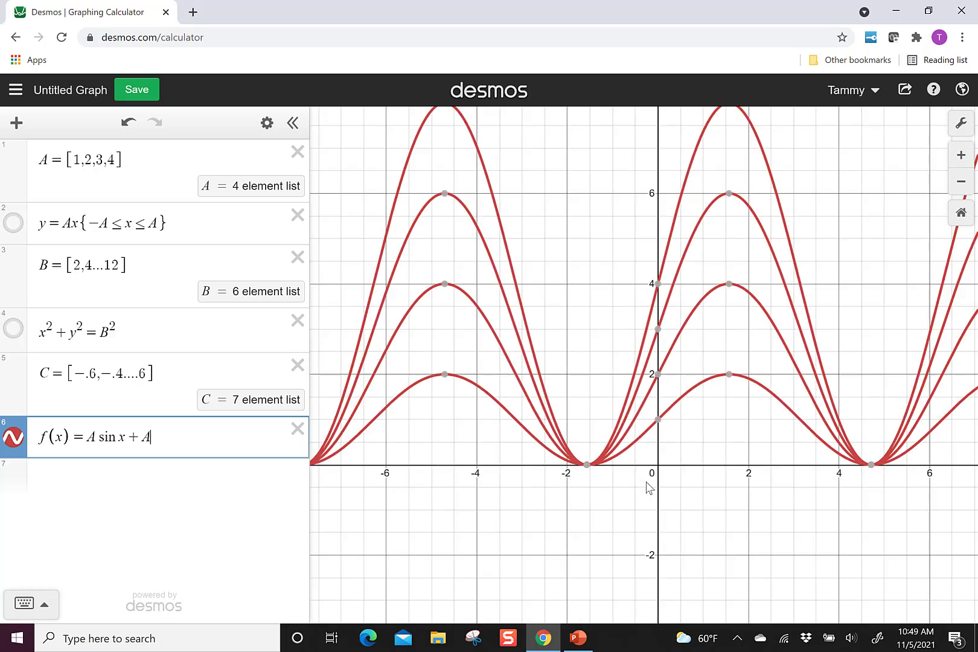
{"action": "scroll", "coordinate": [647, 487], "scroll_direction": "down", "scroll_amount": 2}
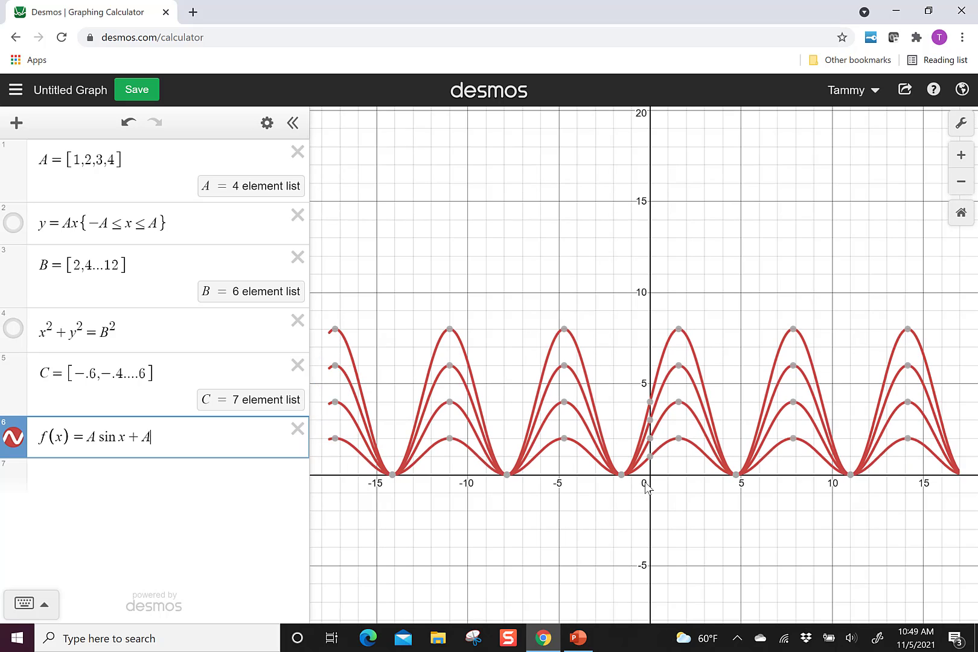
{"action": "scroll", "coordinate": [647, 488], "scroll_direction": "up", "scroll_amount": 3}
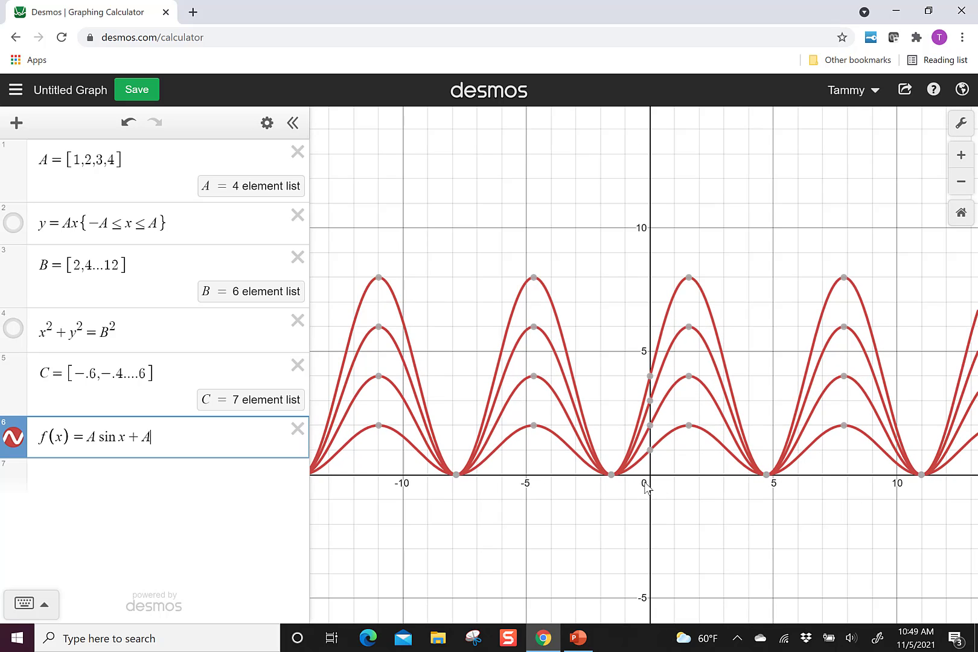
{"action": "scroll", "coordinate": [646, 487], "scroll_direction": "down", "scroll_amount": 1}
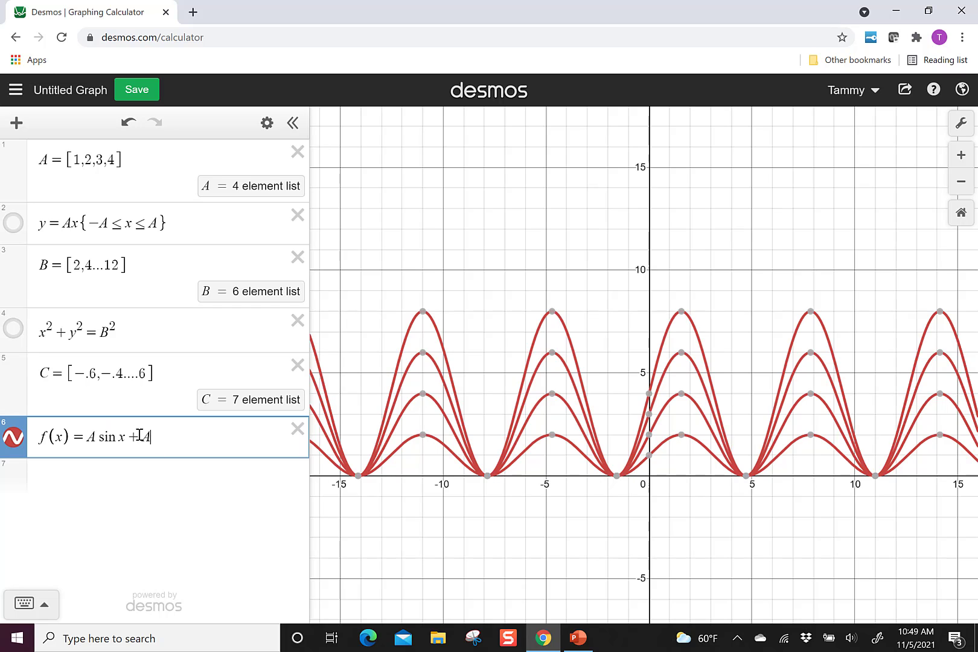
Enclose x + A in parentheses as the sine argument so the function reads f(x) = A sin(x + A)
{"action": "left_click", "coordinate": [121, 436]}
{"action": "type", "text": "("}
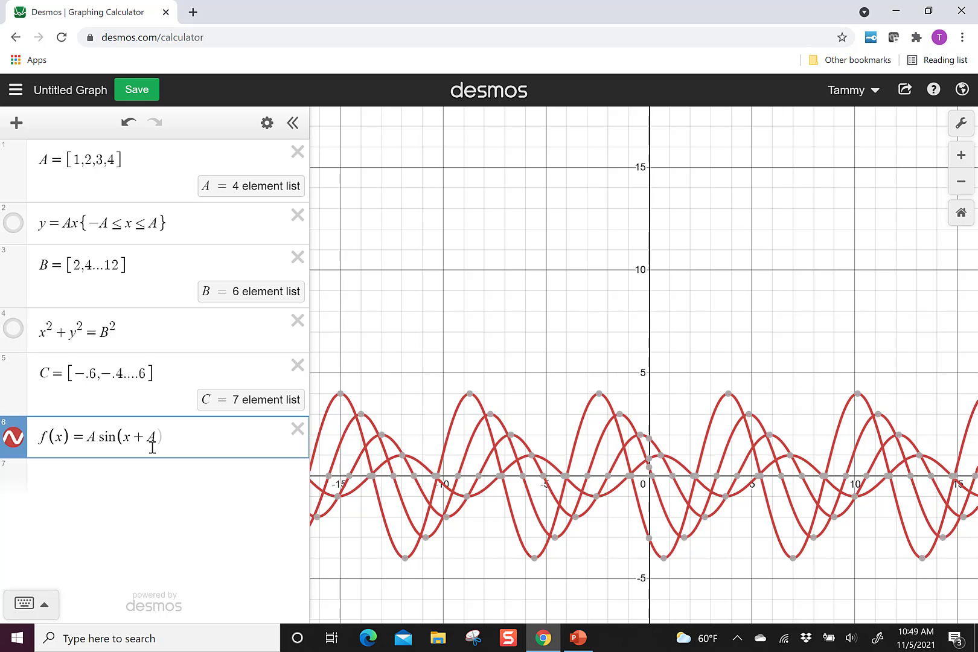
{"action": "key", "text": "End"}
{"action": "type", "text": ")"}
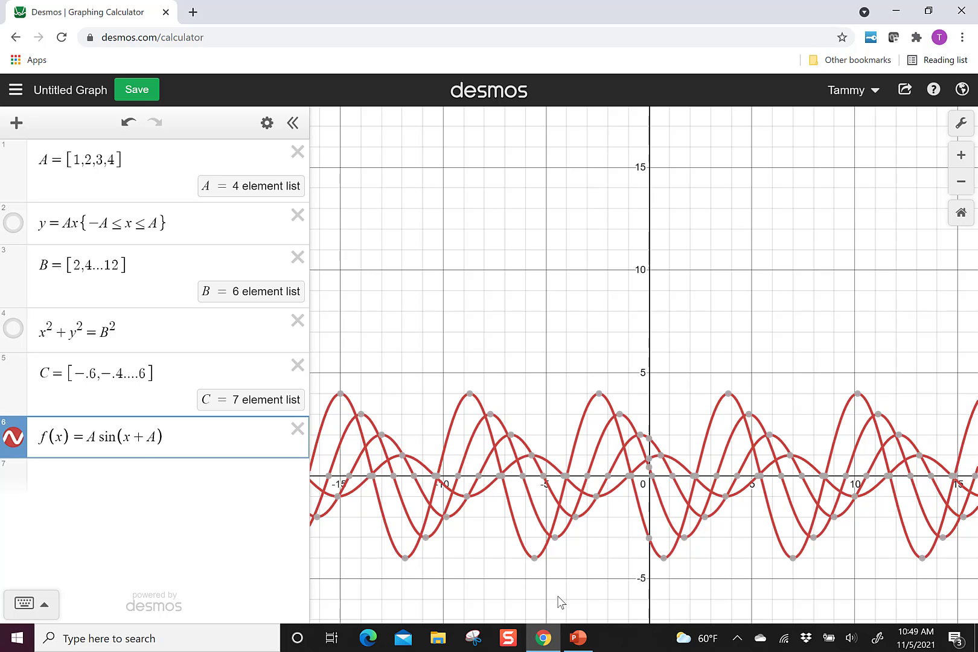